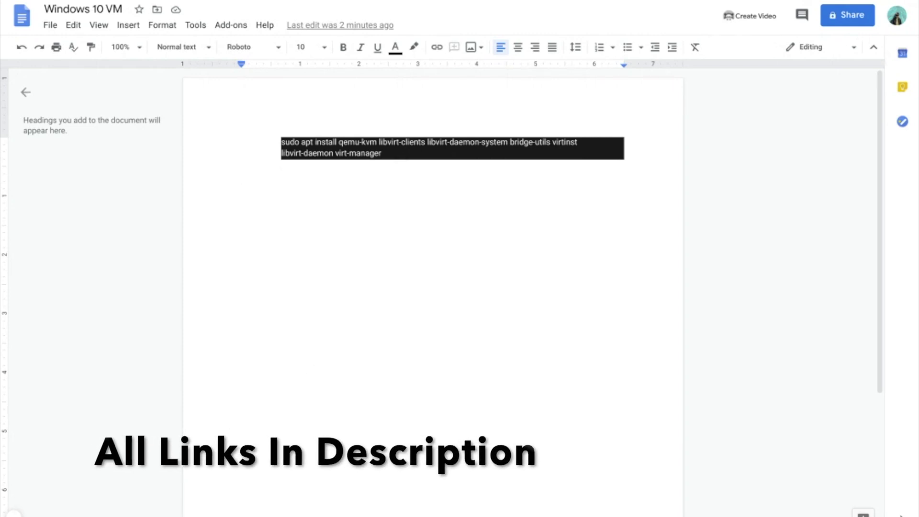
- Launch the Linux Terminal from the launcher's Linux apps folder
key("super")
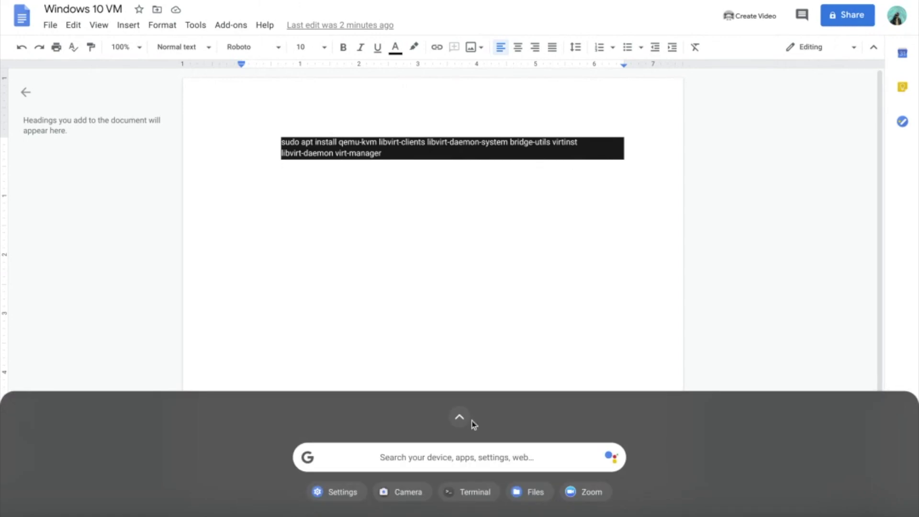
left_click(459, 421)
scroll(457, 422, "down", 3)
scroll(559, 225, "down", 2)
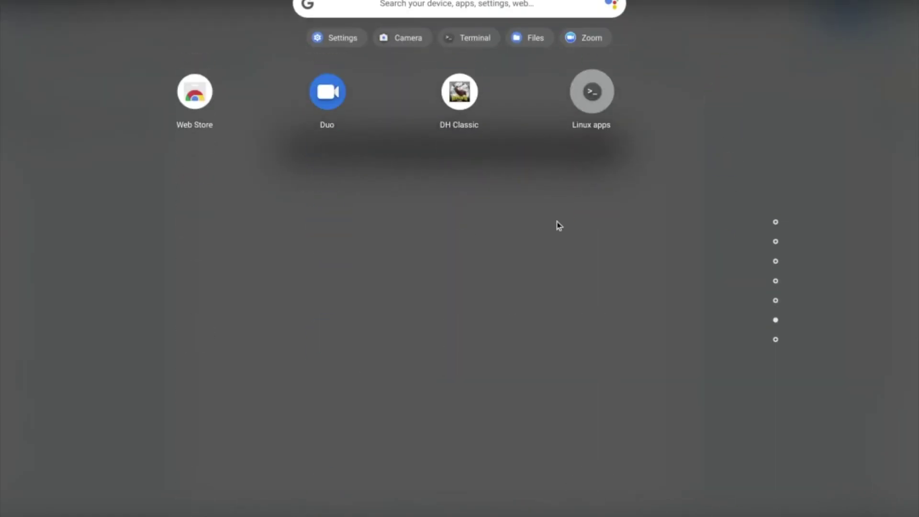
left_click(601, 92)
left_click(590, 75)
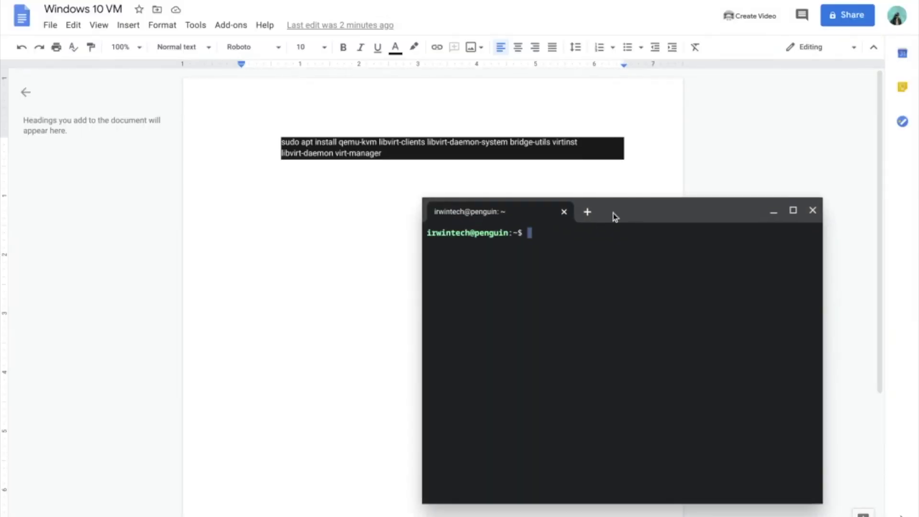
- Run the notes' apt install for qemu-kvm, libvirt and virt-manager, confirm with y, then close Terminal
left_click_drag(281, 135, 383, 168)
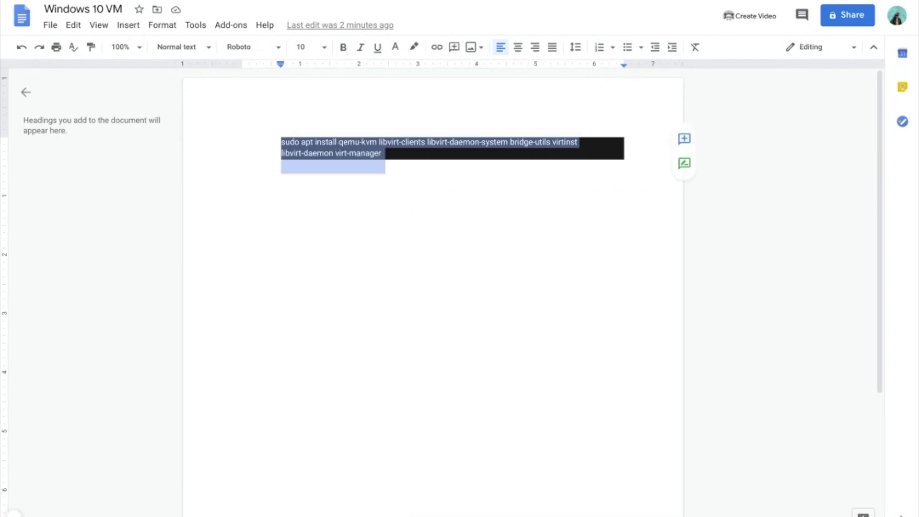
key("ctrl+c")
key("alt+Tab")
key("ctrl+shift+v")
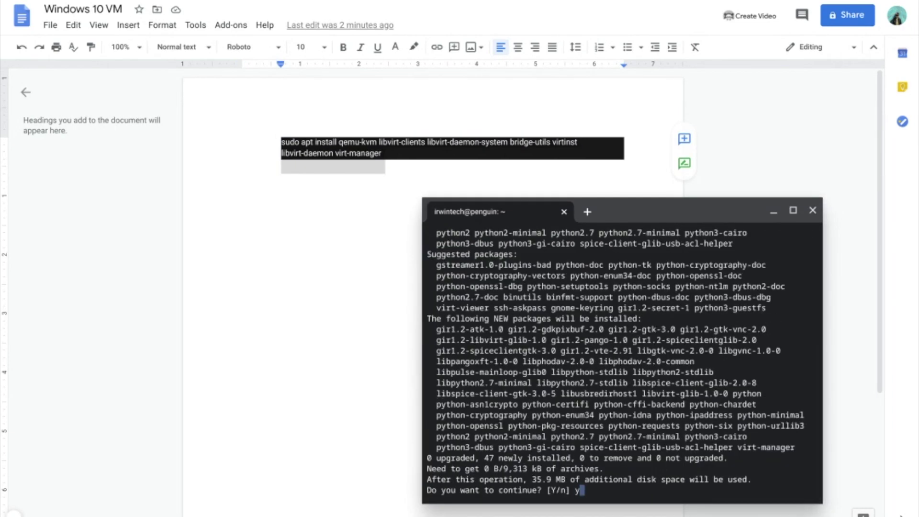
type("y")
key("Return")
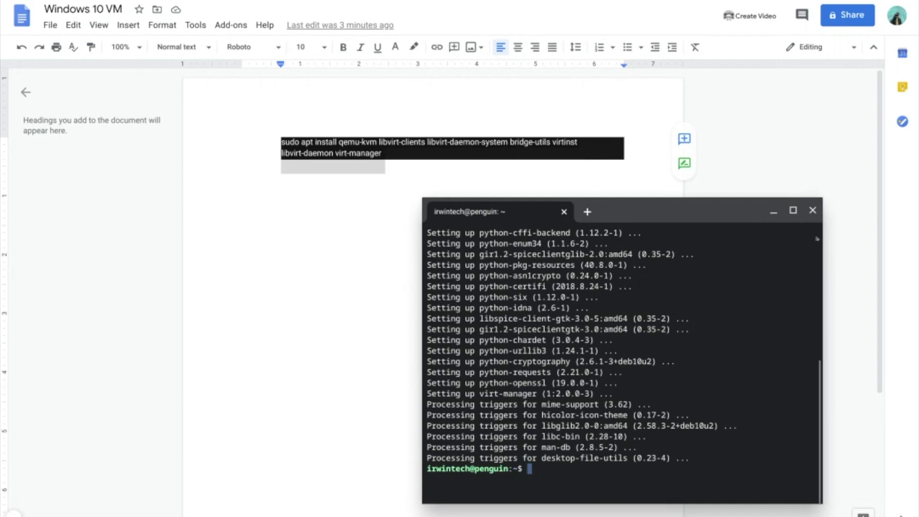
left_click(813, 211)
- Leave Terminal and launch Virtual Machine Manager from the Linux apps folder
left_click(728, 281)
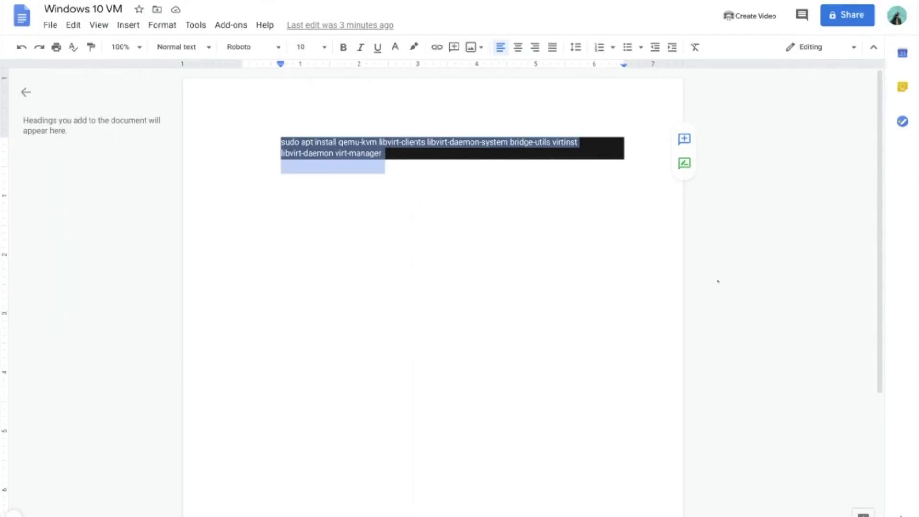
key("super")
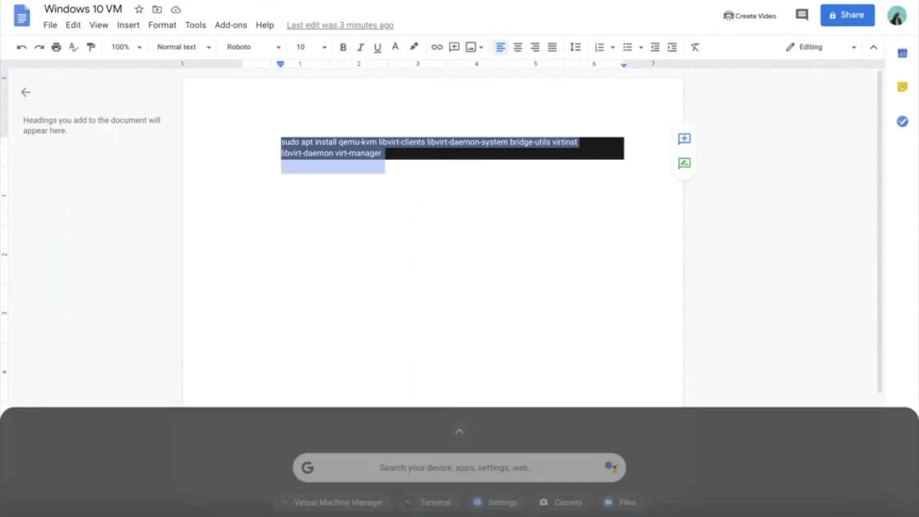
left_click(452, 422)
scroll(452, 423, "down", 2)
scroll(452, 426, "down", 4)
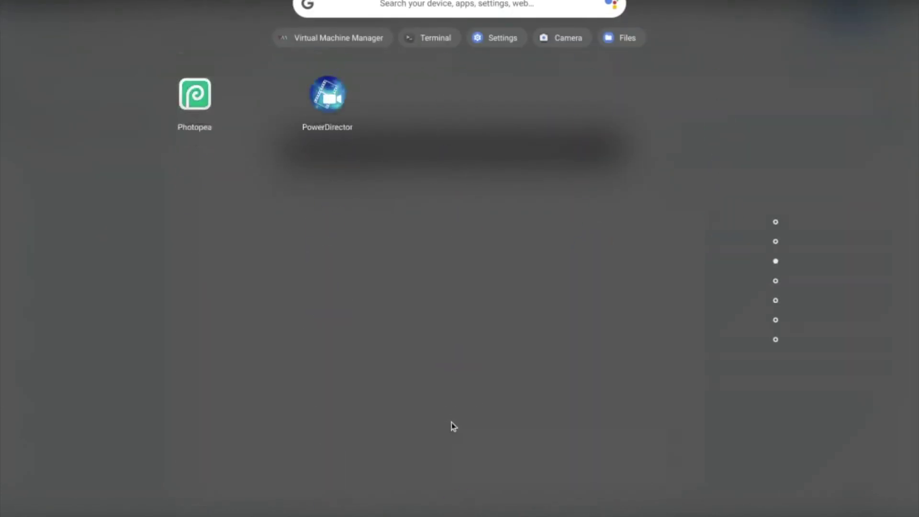
left_click(593, 92)
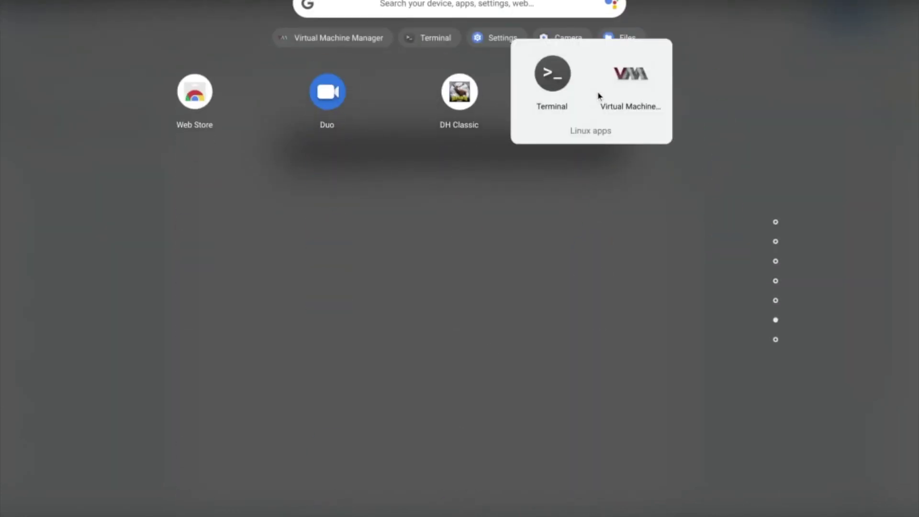
left_click(625, 84)
- Select the QEMU/KVM connection, backing out of an unwanted Add Connection dialog
left_click(355, 142)
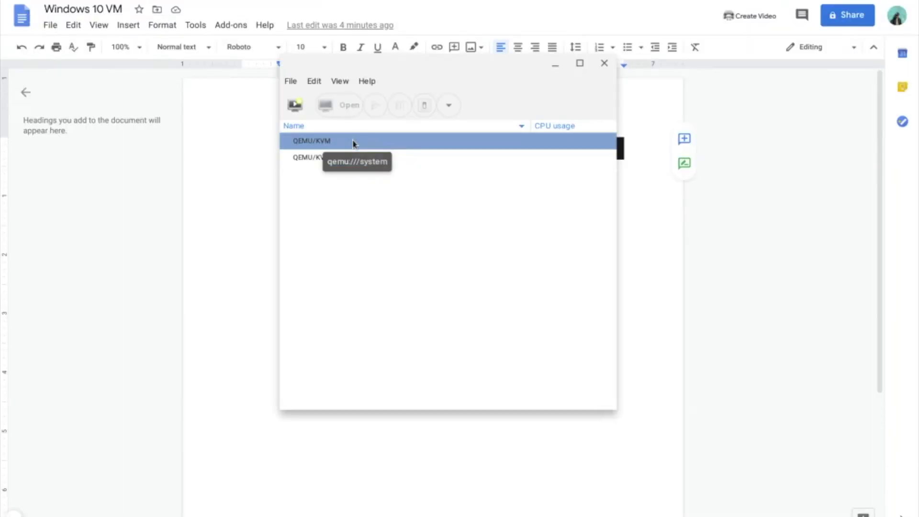
key("Down")
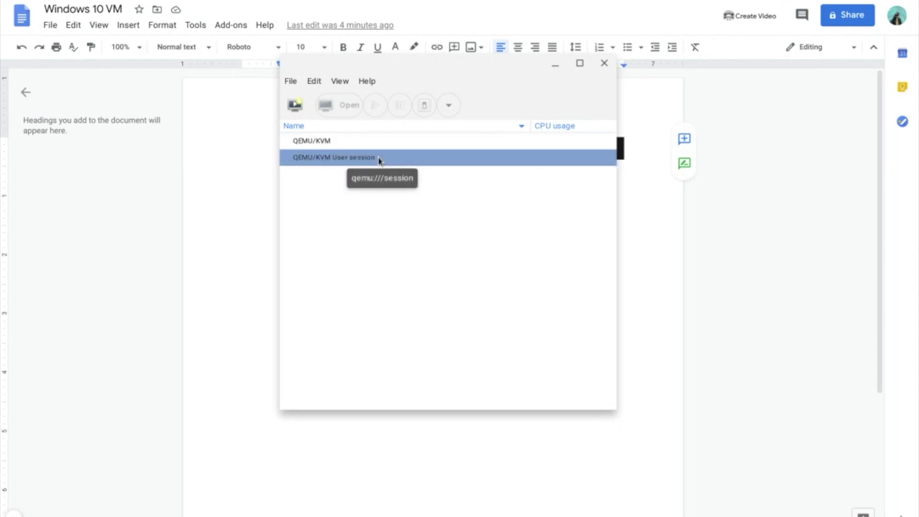
left_click(330, 142)
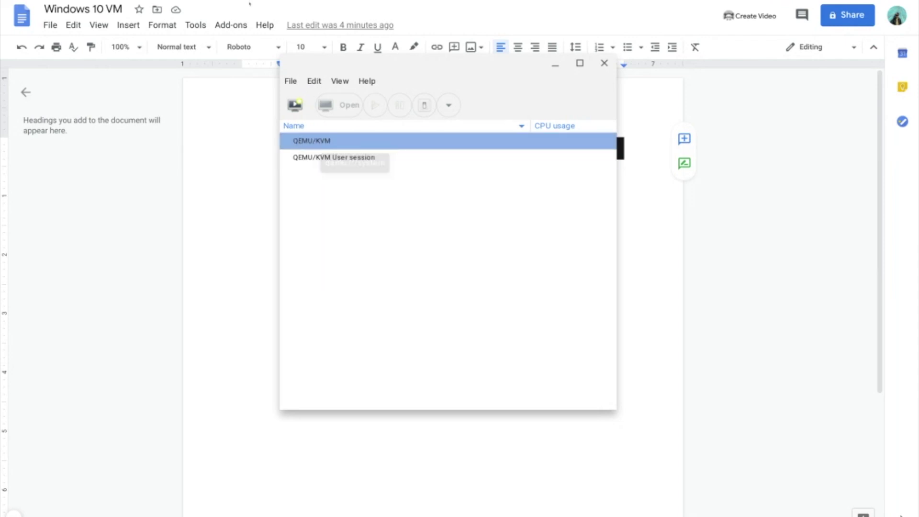
left_click(291, 81)
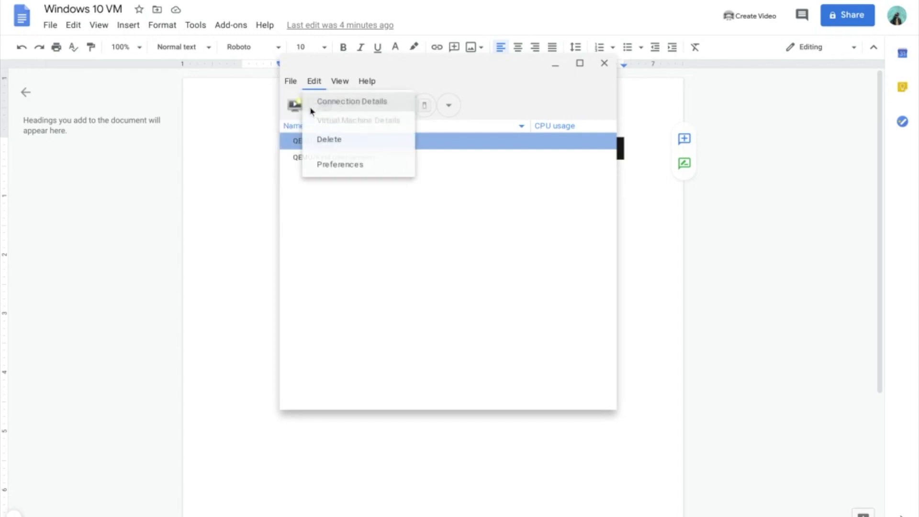
left_click(302, 102)
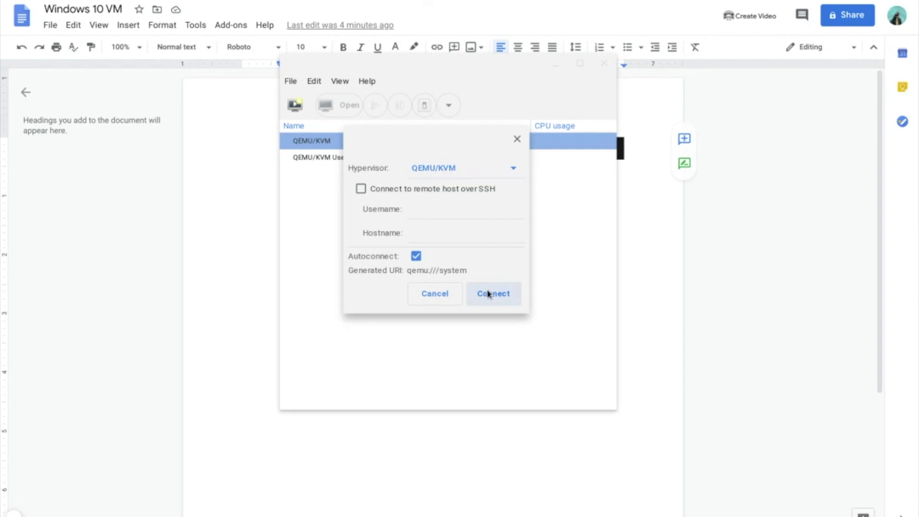
left_click(432, 293)
- Start a new virtual machine on QEMU/KVM User session using Local install media
left_click(353, 159)
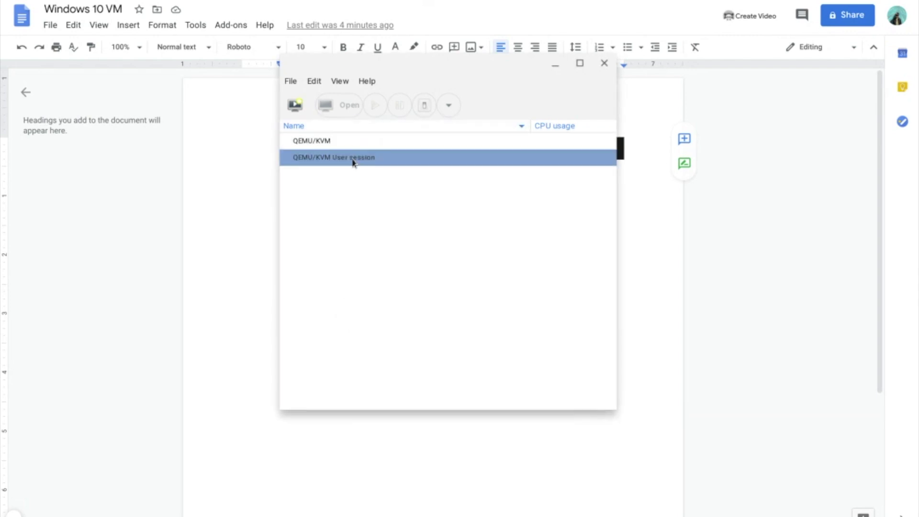
left_click(290, 82)
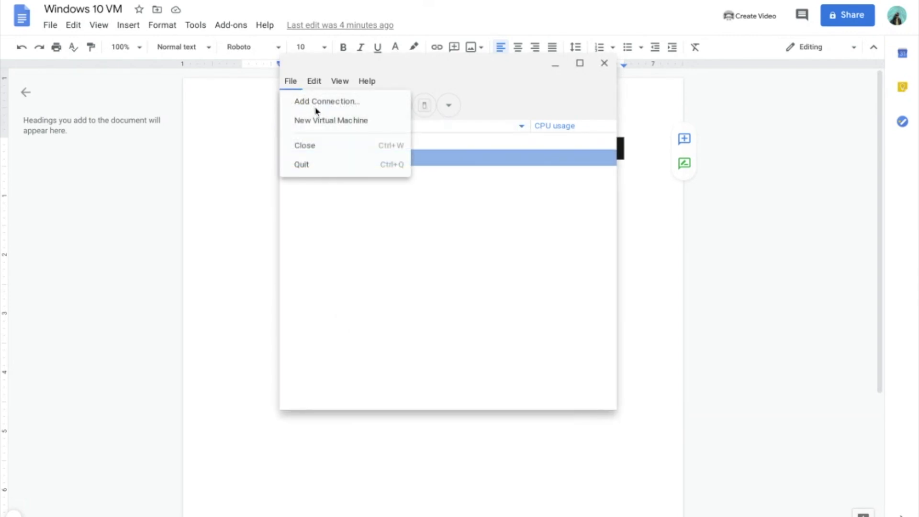
left_click(321, 122)
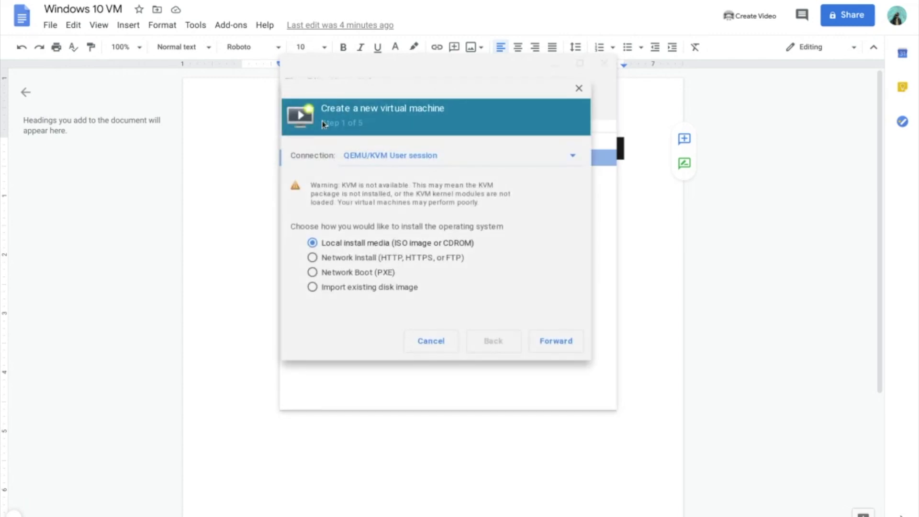
left_click(539, 339)
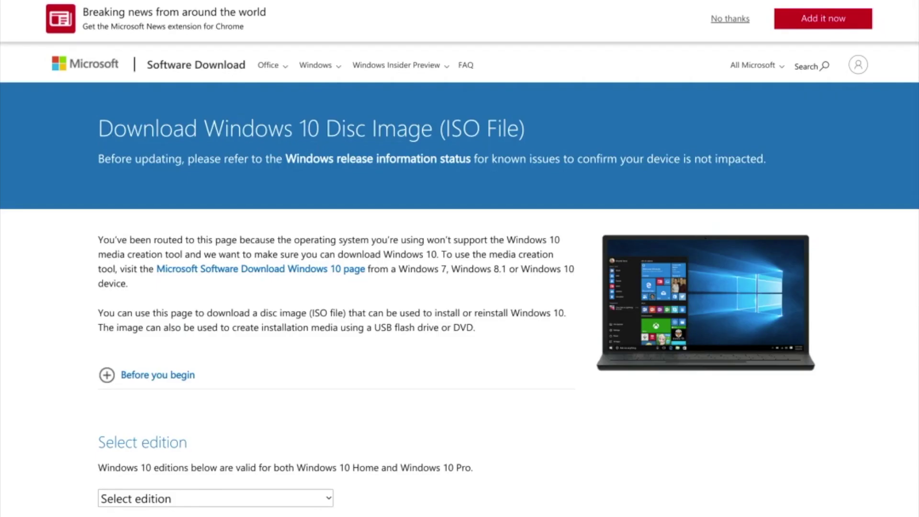
- Choose English as the product language and download the 64-bit Windows 10 ISO
scroll(236, 154, "down", 5)
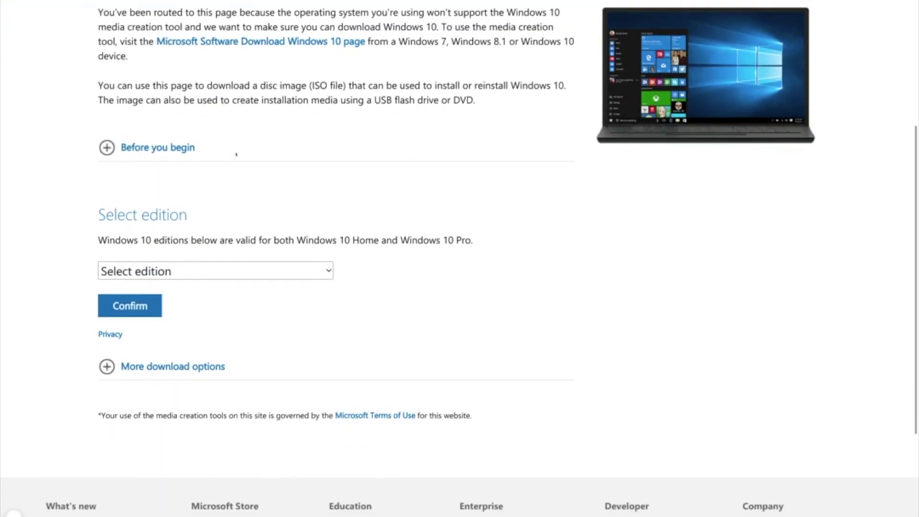
left_click(155, 312)
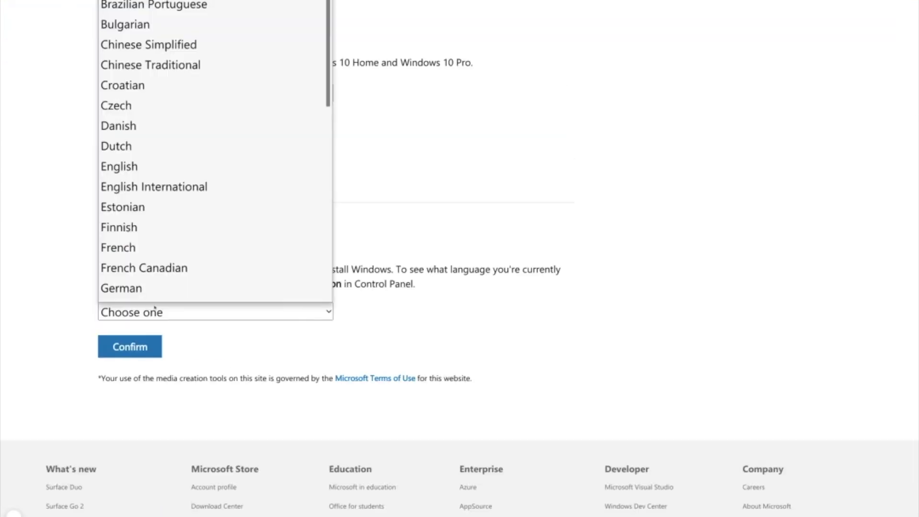
scroll(154, 283, "down", 1)
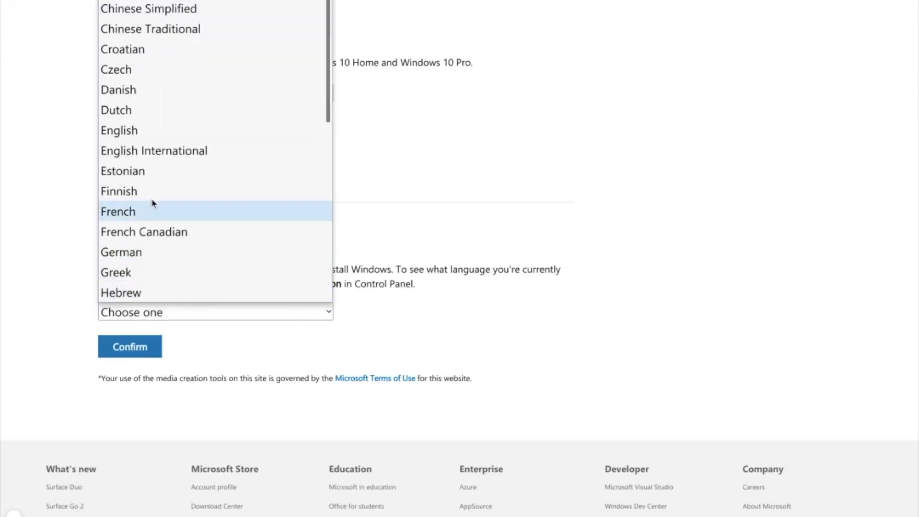
left_click(140, 130)
left_click(140, 342)
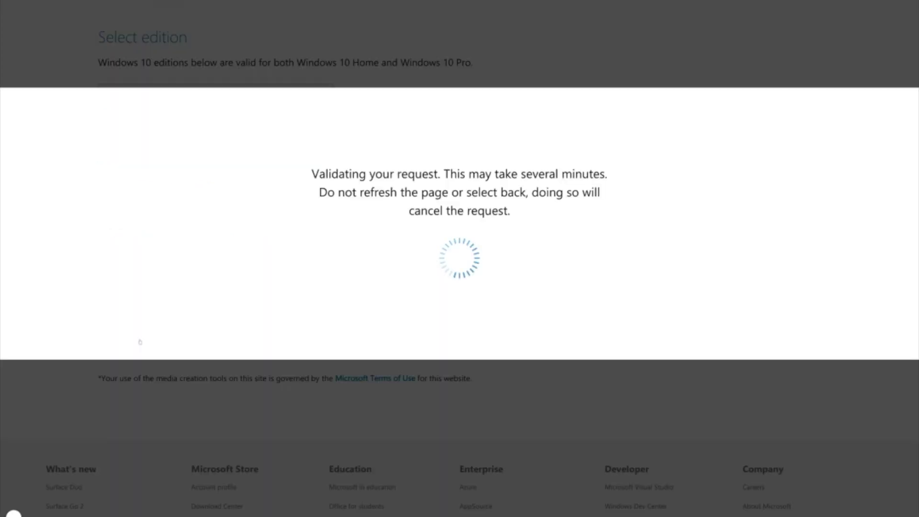
scroll(144, 240, "up", 2)
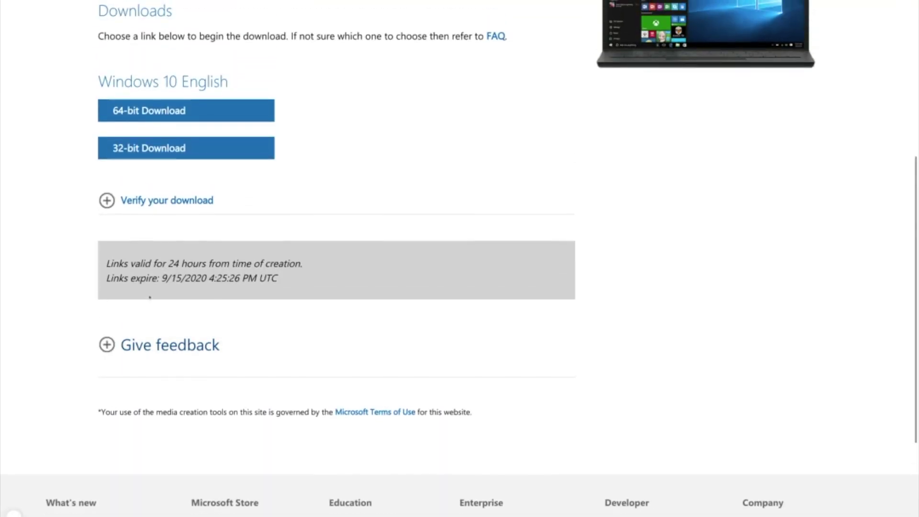
left_click(151, 108)
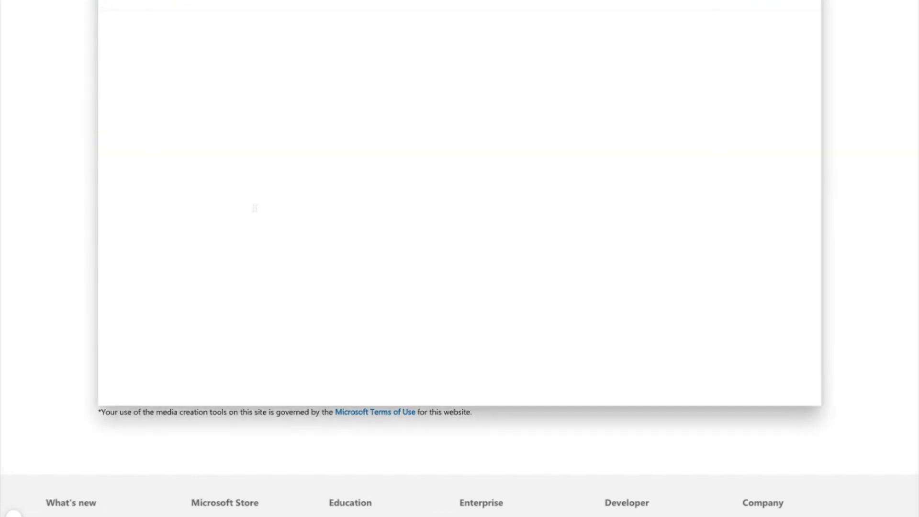
- Open the Downloads folder to locate Win10_2004_English_x64.iso (4.9 GB)
double_click(328, 53)
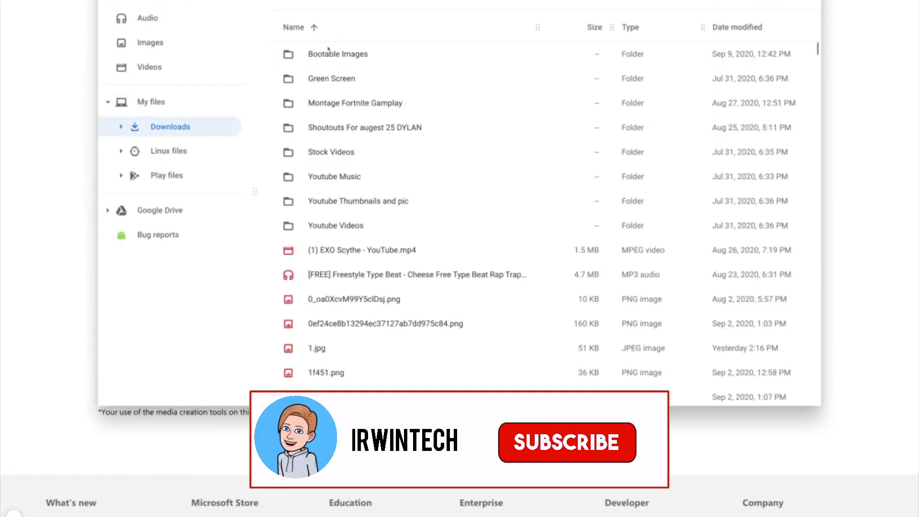
scroll(421, 37, "down", 15)
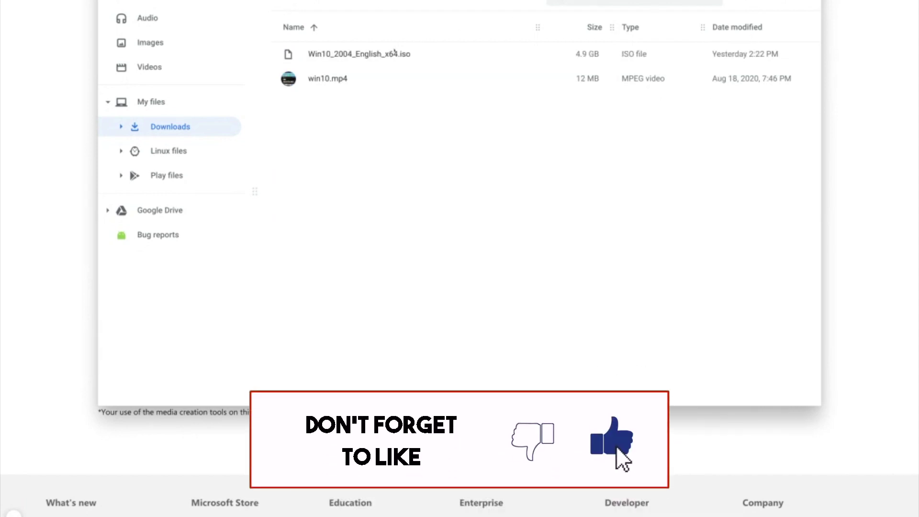
- Use Win10_2004_English_x64.iso from Linux files as install media and raise memory to 4468 MiB
left_click(193, 146)
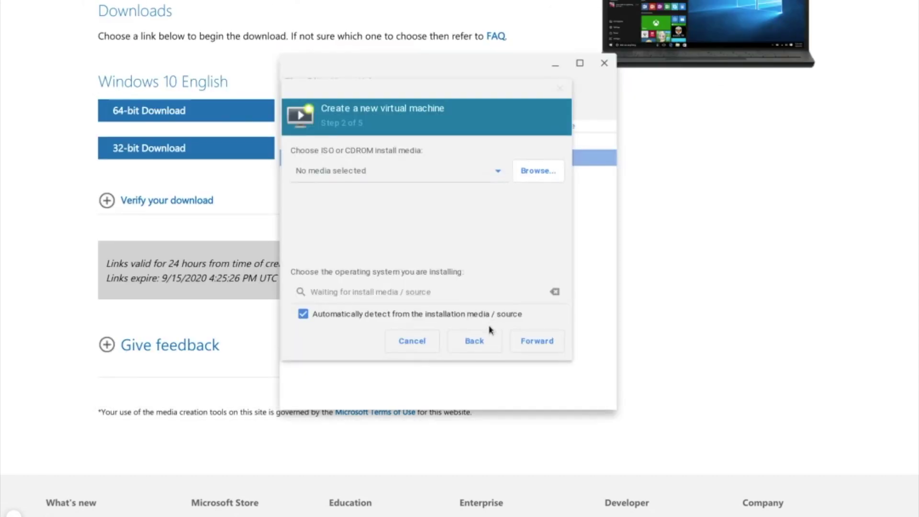
left_click(529, 178)
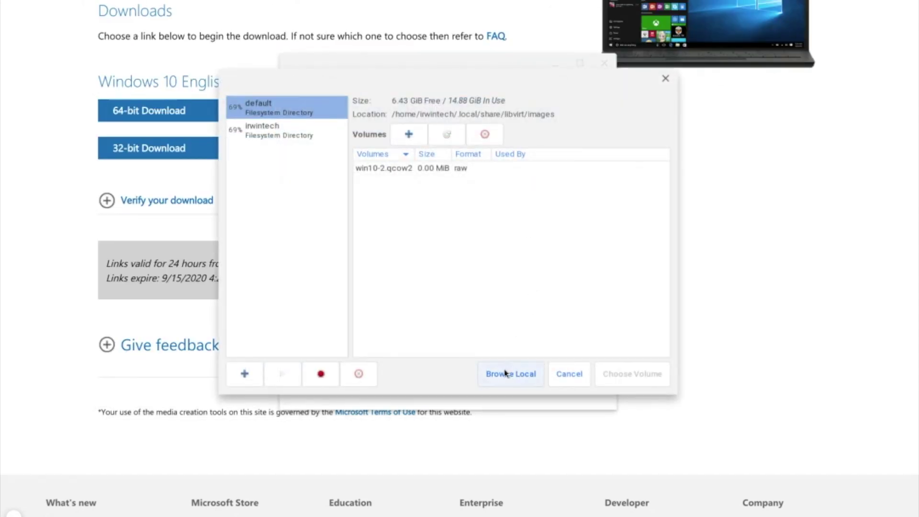
left_click(505, 374)
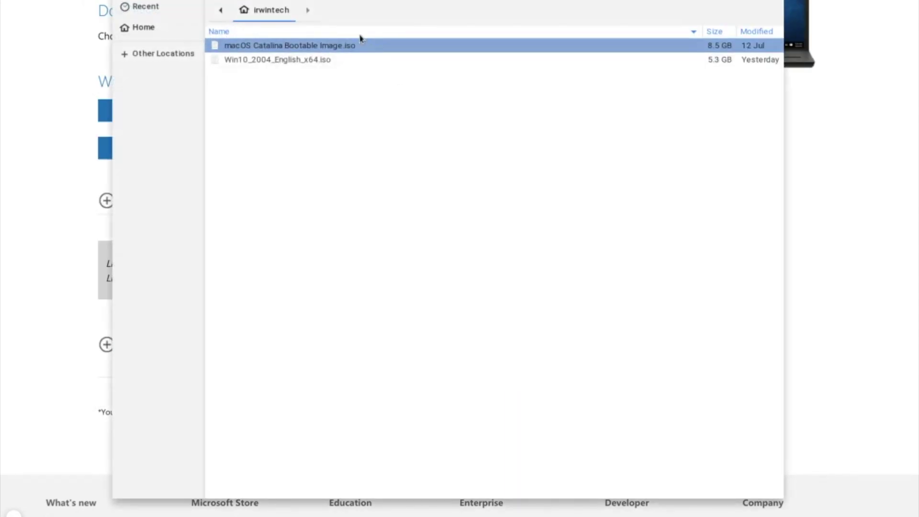
left_click(346, 59)
key("Return")
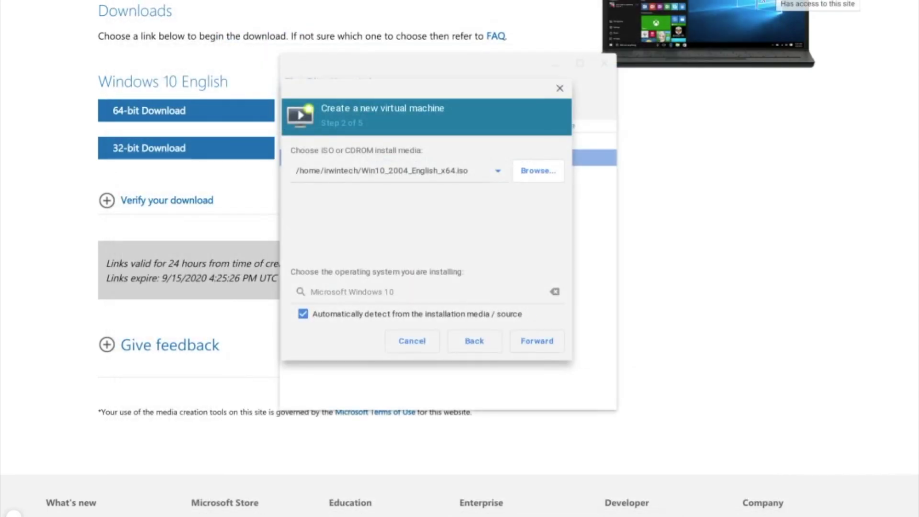
left_click(528, 343)
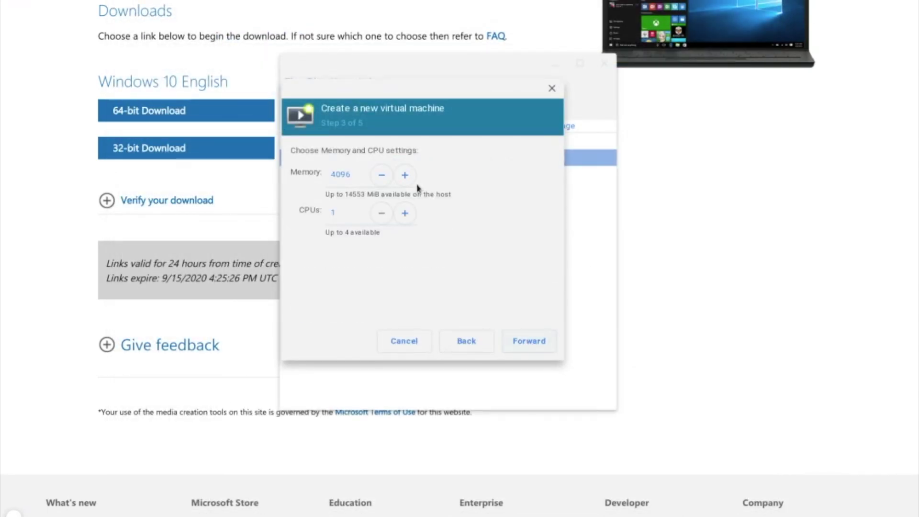
left_click(404, 176)
key("super")
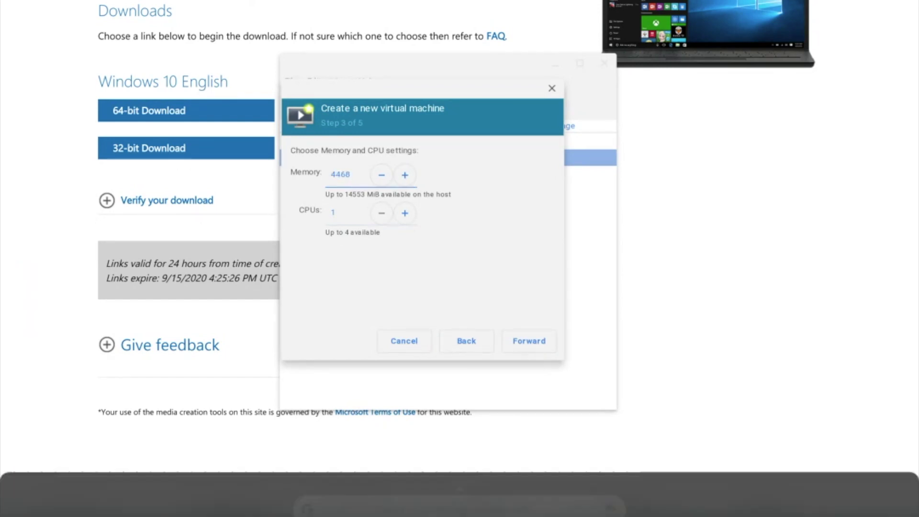
- In Settings > Linux (Beta), resize the Linux disk up from 21.3 GB with the Disk size slider
type("settings")
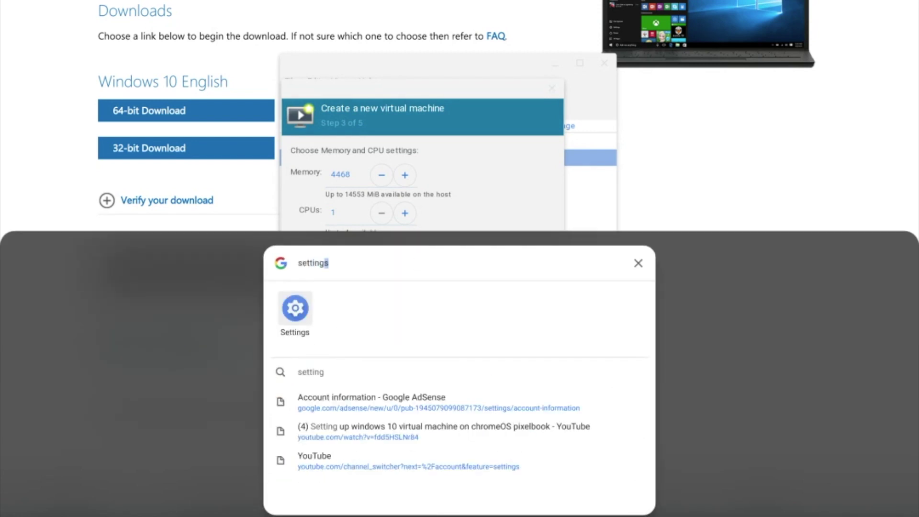
key("Return")
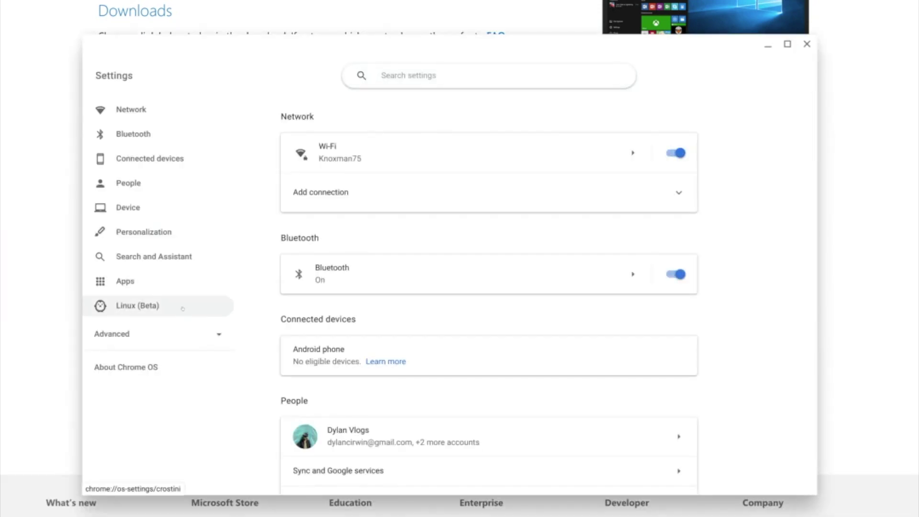
left_click(182, 308)
left_click(591, 153)
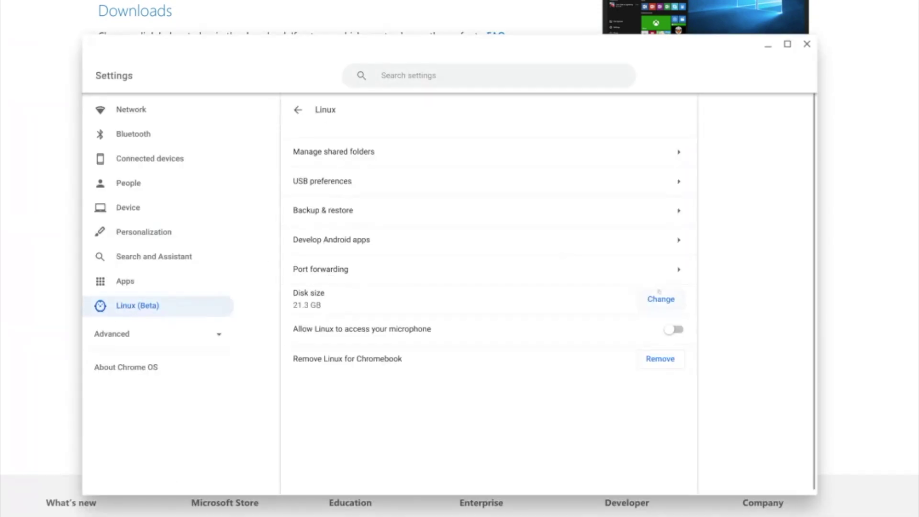
left_click(661, 299)
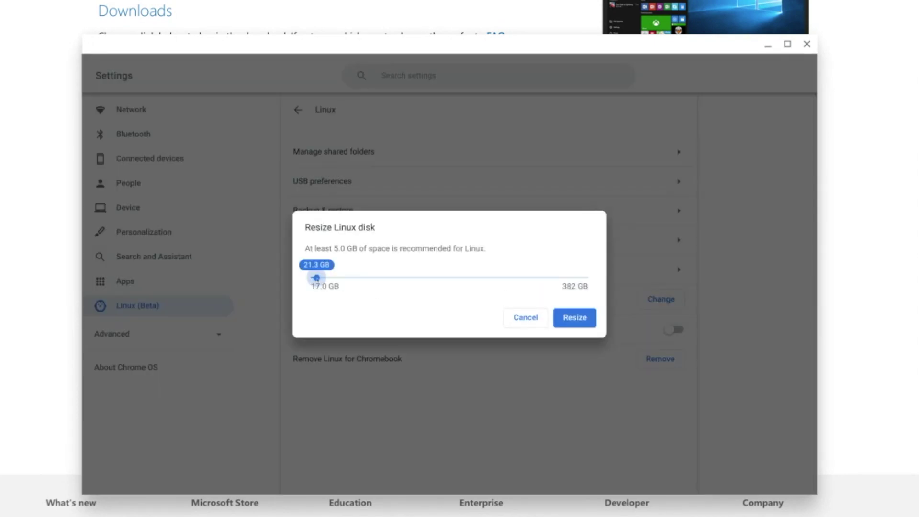
left_click_drag(316, 277, 339, 278)
left_click(573, 319)
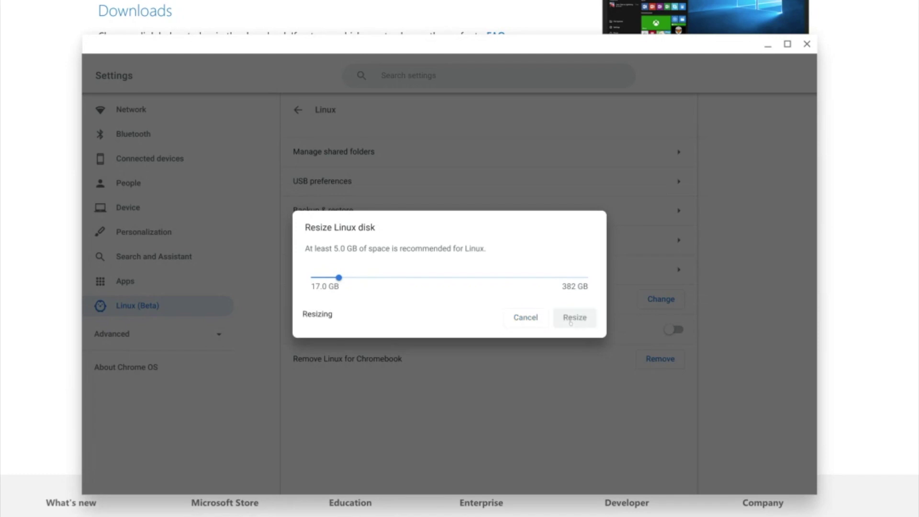
left_click(787, 44)
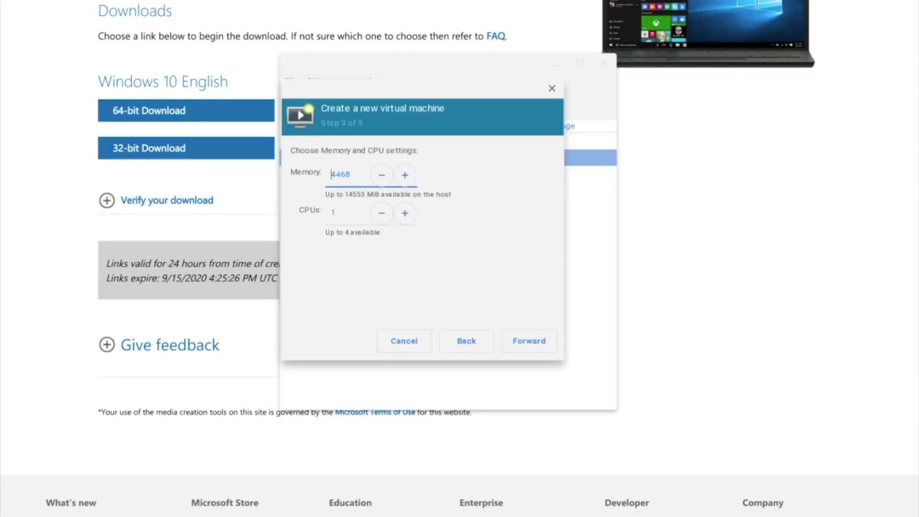
- Raise the VM's memory once more and continue to the 40.0 GiB storage step
left_click(402, 174)
left_click(538, 350)
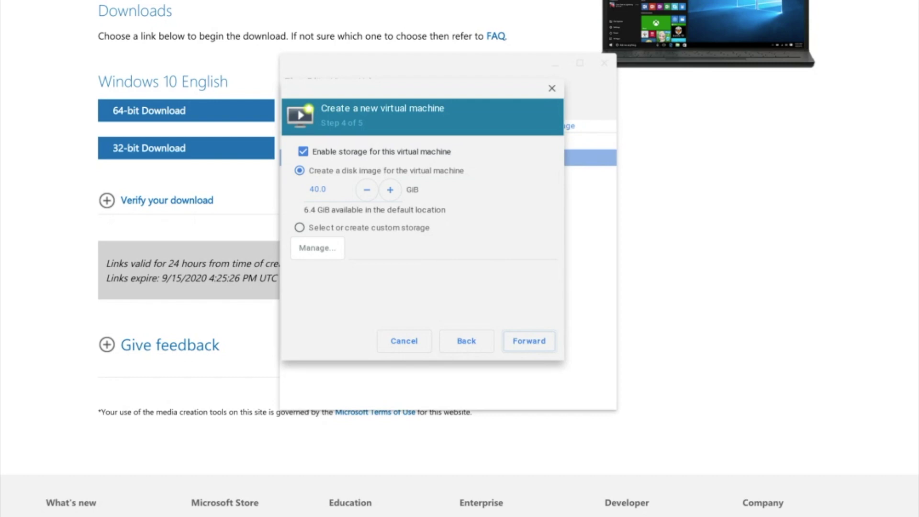
- Dismiss the not-enough-space error and lower the disk image from 40 to 30 GiB
left_click(526, 338)
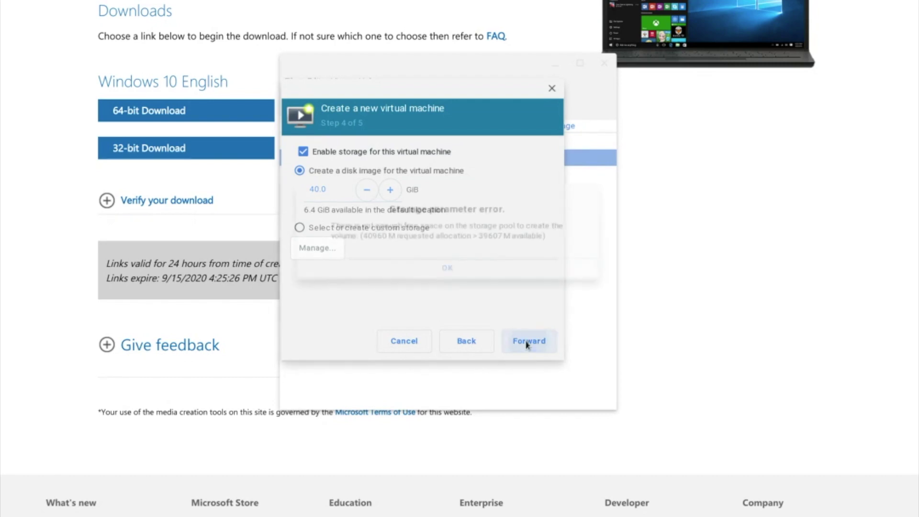
left_click(482, 274)
left_click(365, 196)
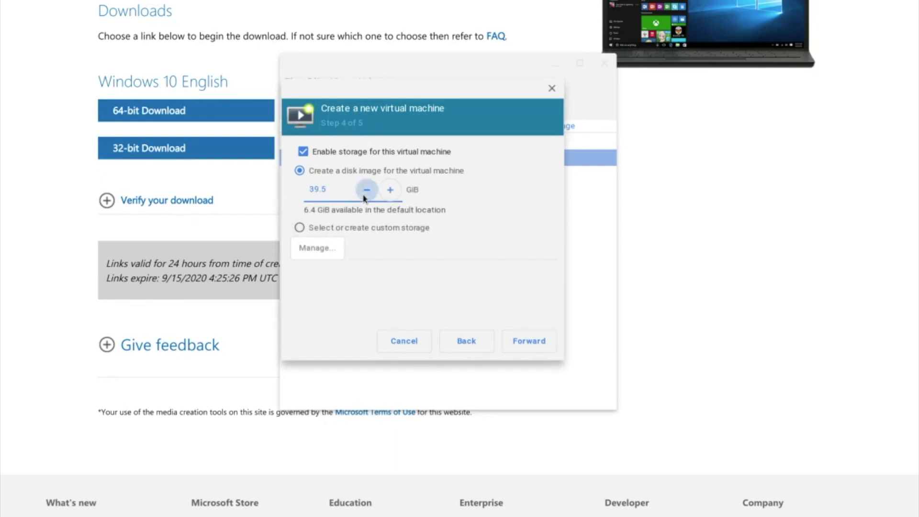
left_click_drag(363, 197, 364, 197)
left_click(364, 198)
left_click(367, 190)
left_click(367, 190)
left_click(526, 341)
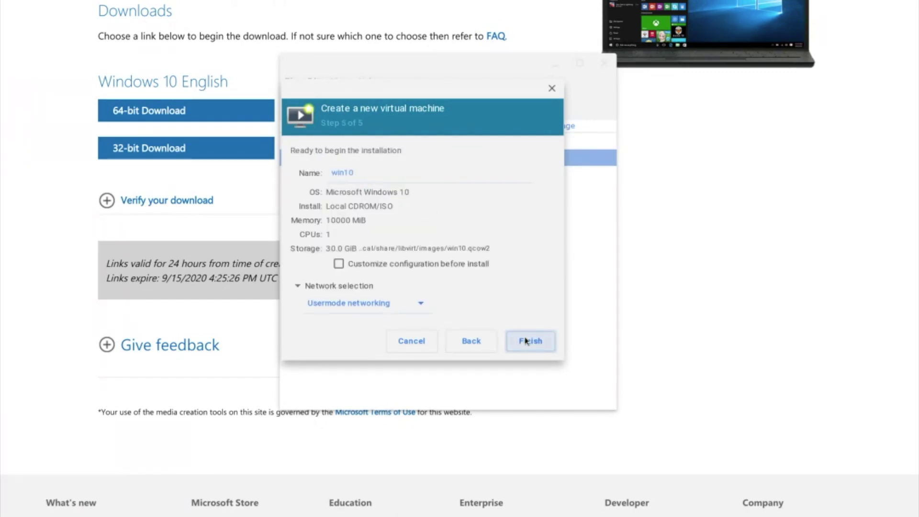
- Finish creating the win10 VM and switch its console to View > Fullscreen
left_click(526, 342)
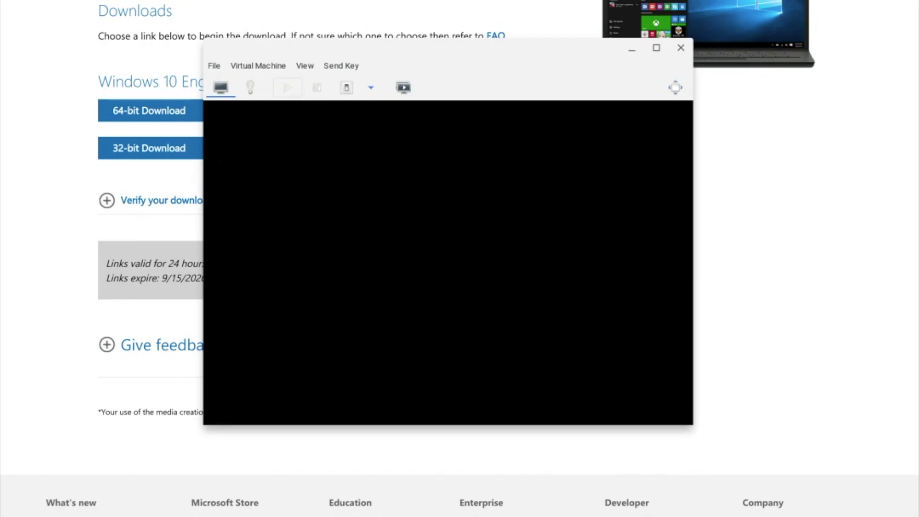
left_click(305, 65)
left_click(334, 152)
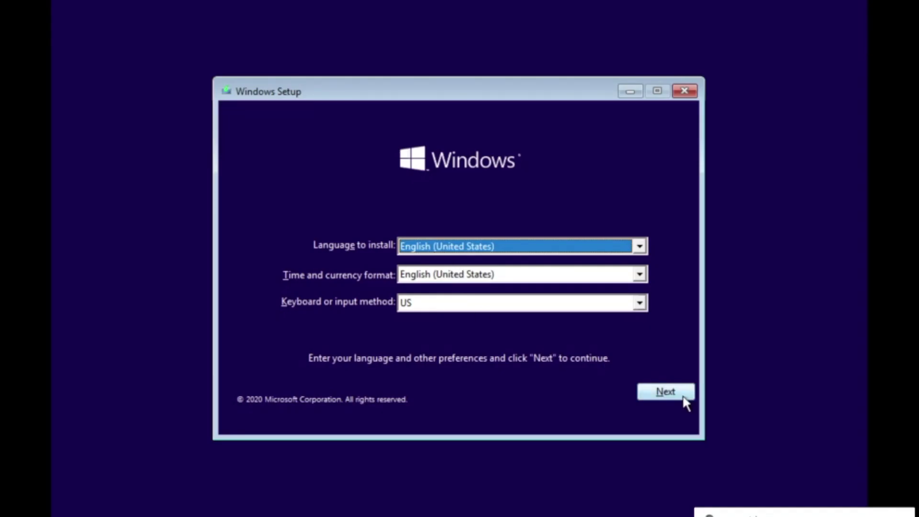
- Accept the English (United States) language defaults and choose Install now
left_click(683, 396)
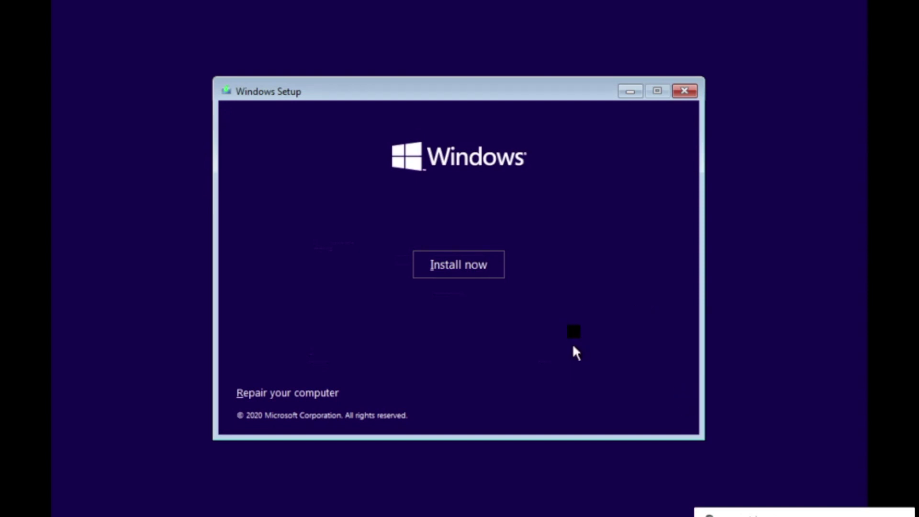
left_click(453, 263)
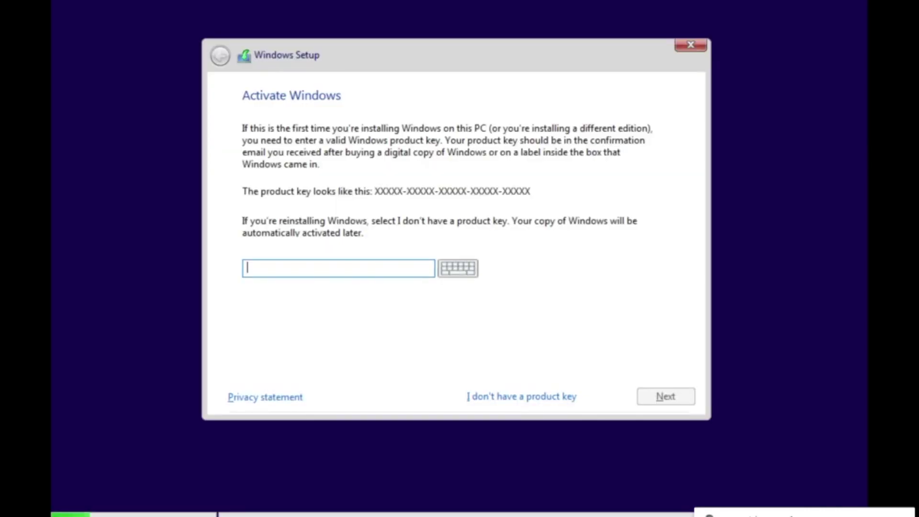
- Skip the product key, choose Windows 10 Home, and accept the license terms
left_click(504, 396)
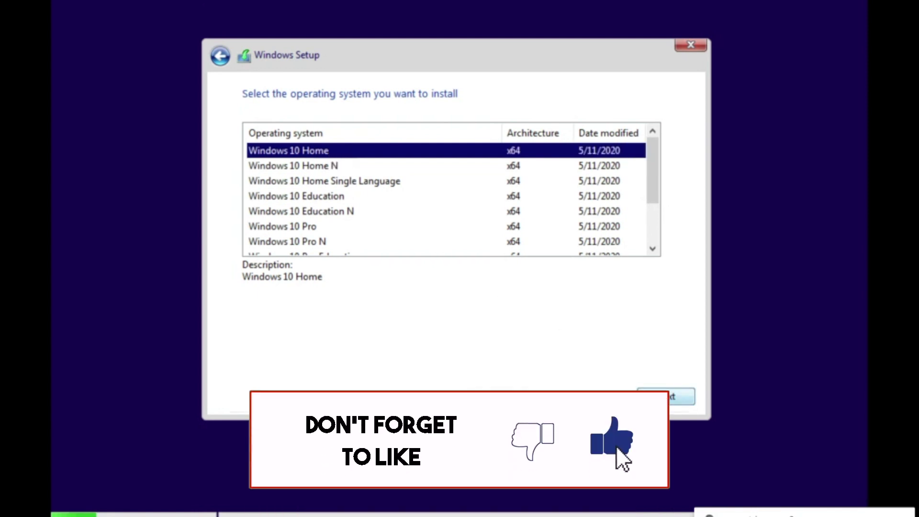
left_click(652, 397)
scroll(639, 158, "down", 3)
scroll(637, 160, "down", 15)
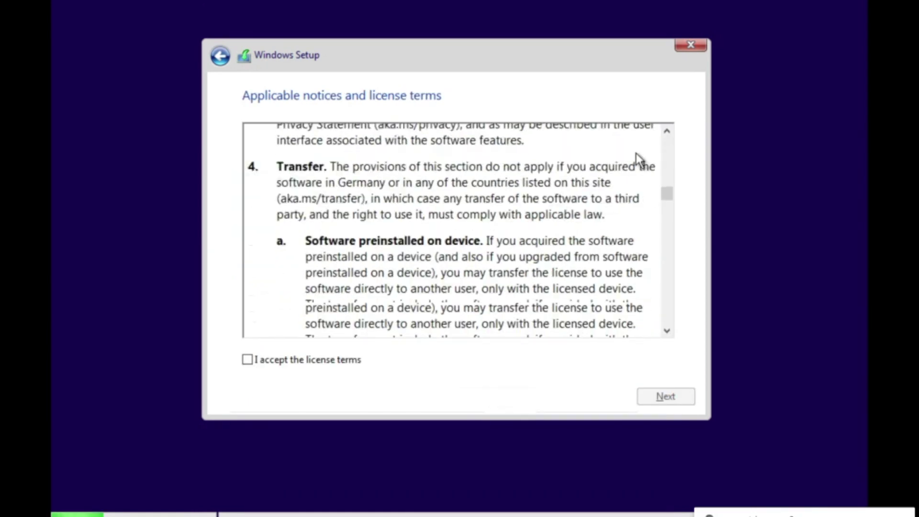
scroll(640, 160, "down", 15)
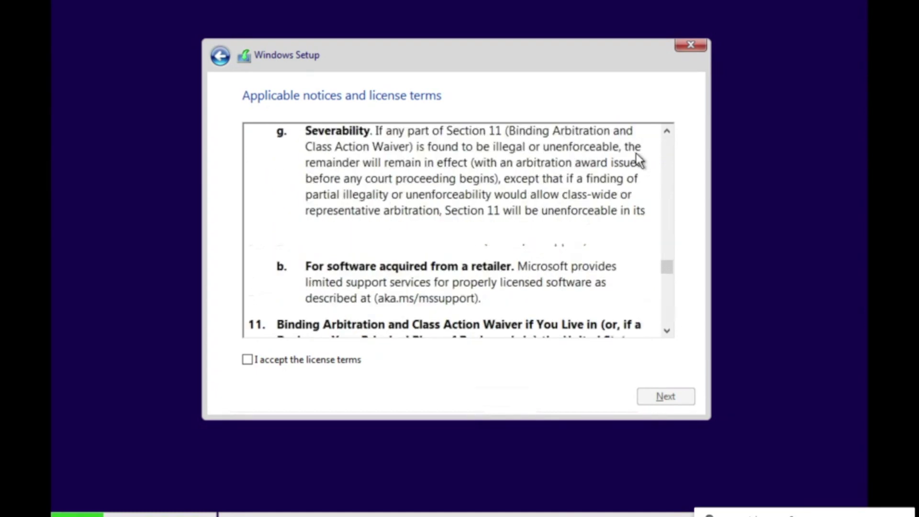
scroll(639, 159, "down", 8)
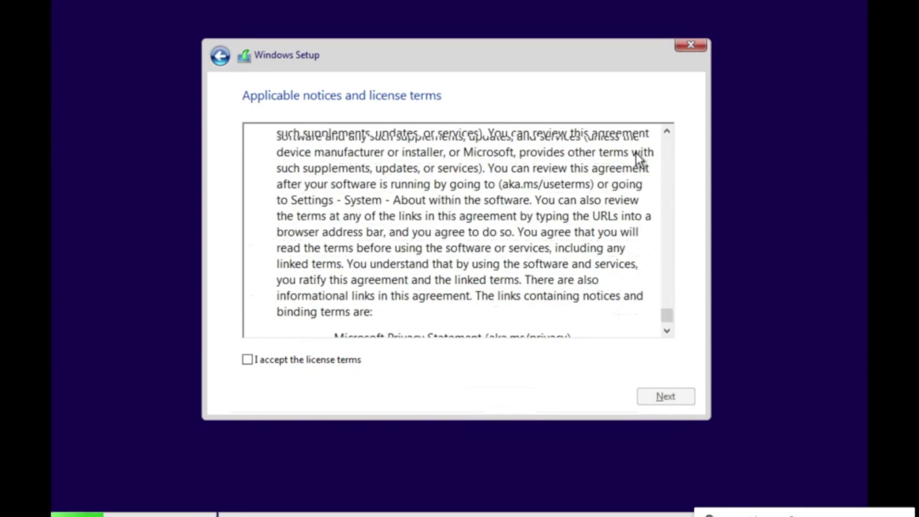
left_click(247, 359)
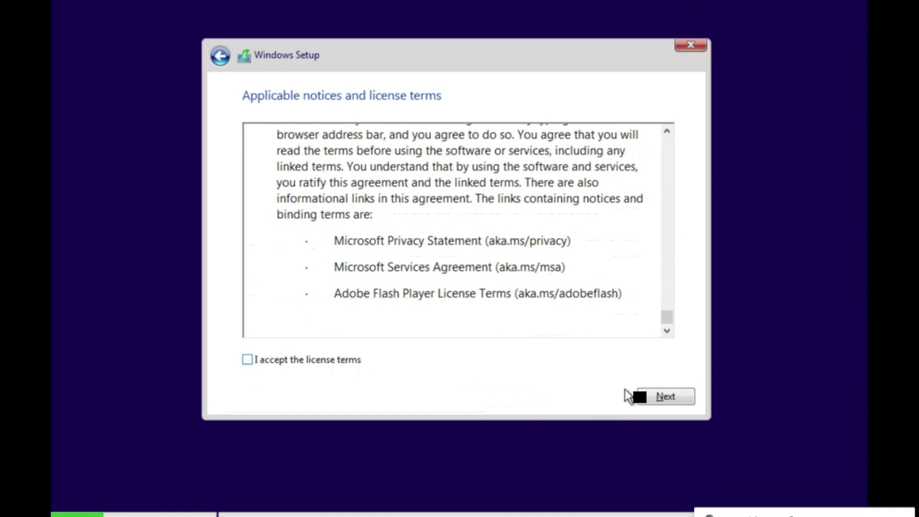
left_click(668, 397)
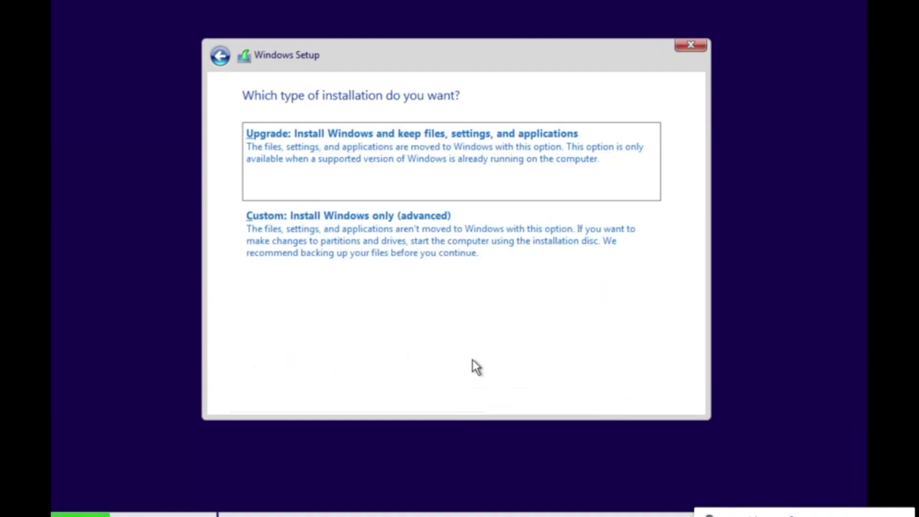
- Pick the Custom Windows-only install and install onto the 30 GB unallocated Drive 0
left_click(355, 234)
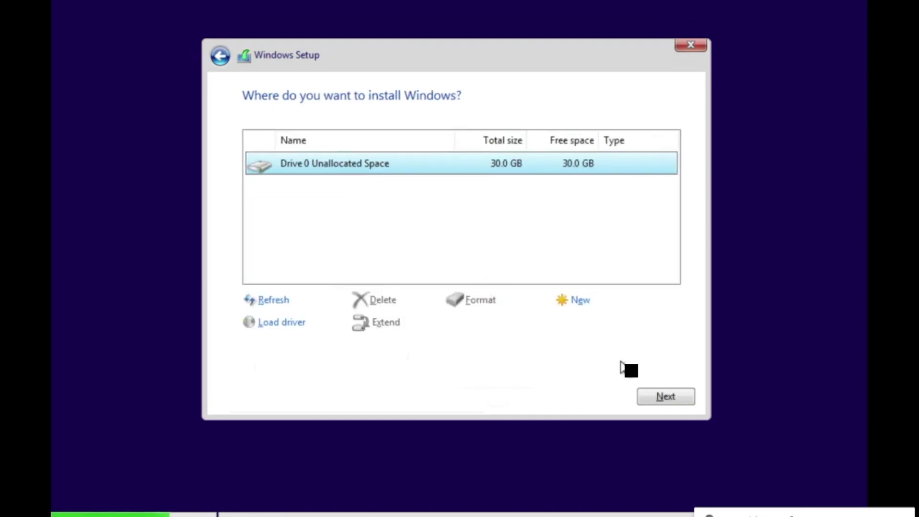
left_click(673, 399)
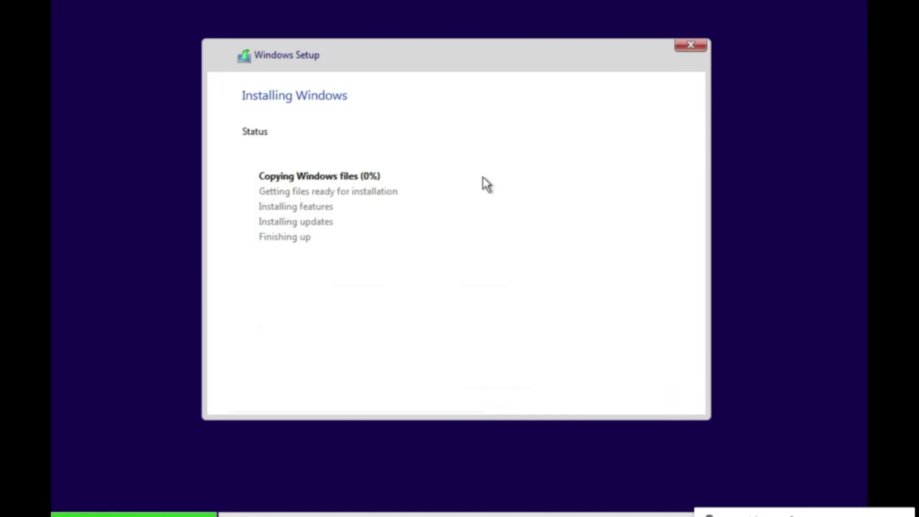